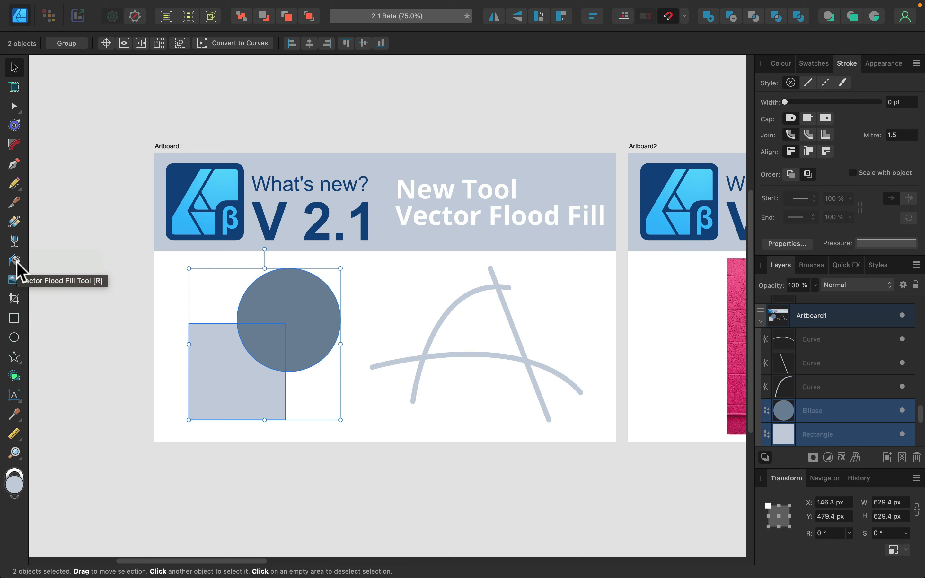
Step: Fill the overlap of the circle and the square on Artboard1 with magenta using the Vector Flood Fill tool, then deselect
{"action": "left_click", "coordinate": [15, 262]}
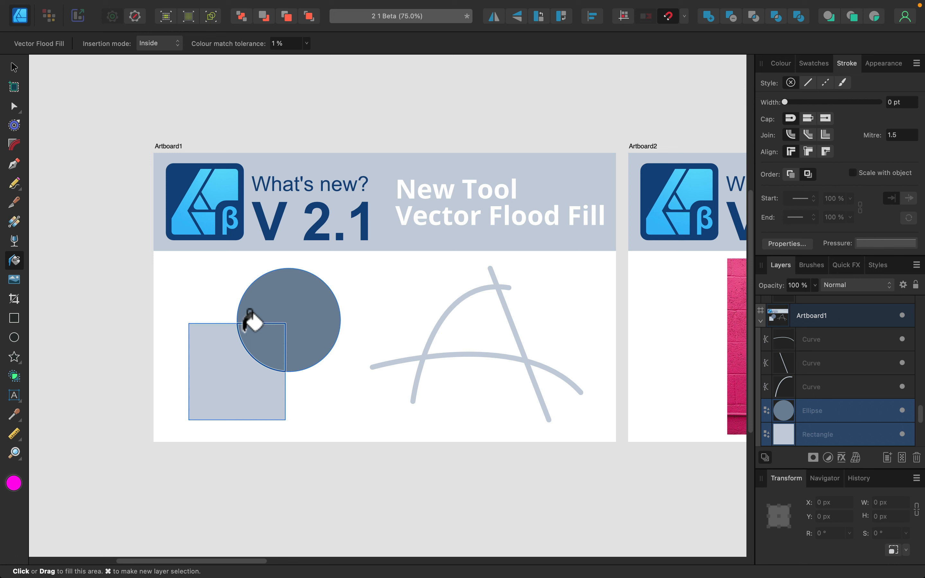
{"action": "left_click", "coordinate": [272, 329]}
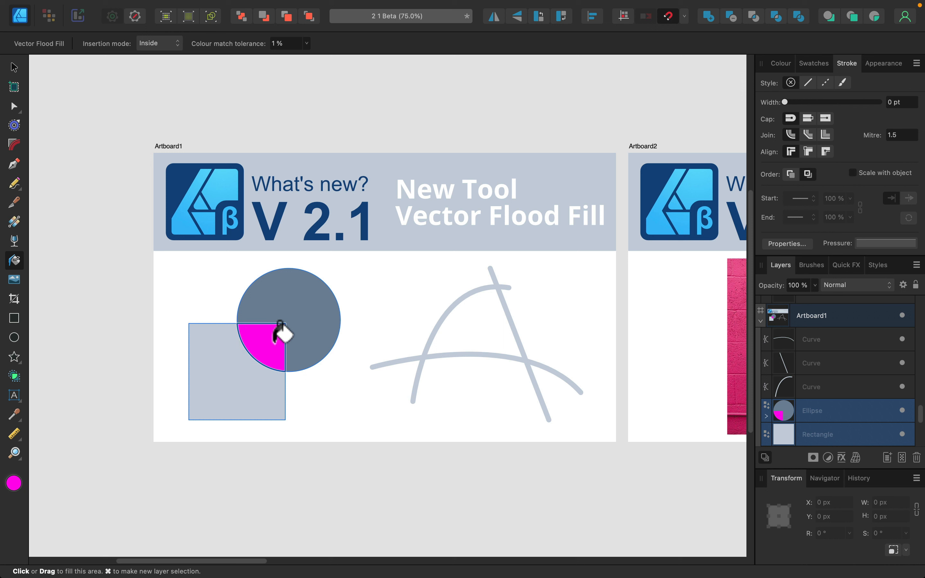
{"action": "left_click", "coordinate": [15, 68]}
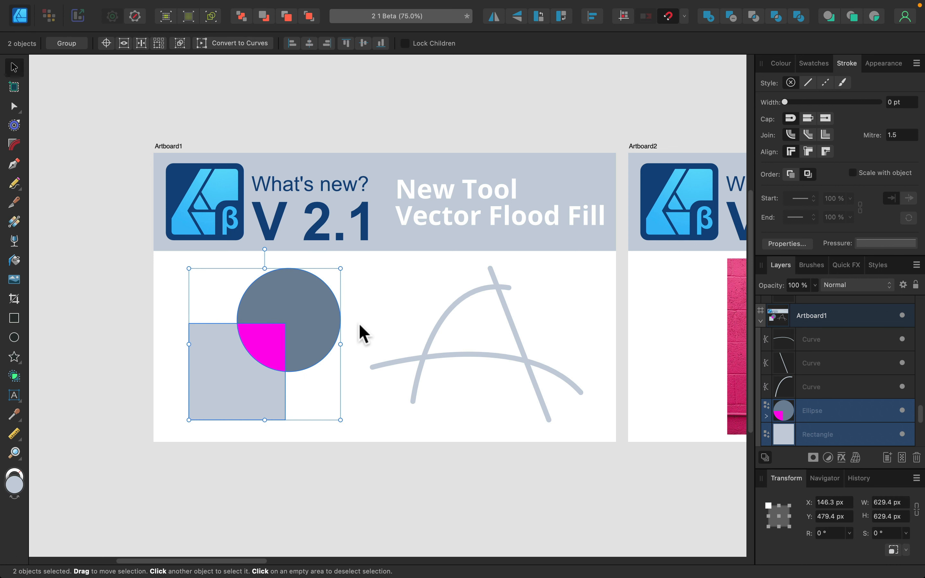
{"action": "left_click", "coordinate": [379, 315]}
Step: Try moving the magenta curve nested inside the Ellipse layer upward, and undo the move
{"action": "left_click", "coordinate": [277, 334]}
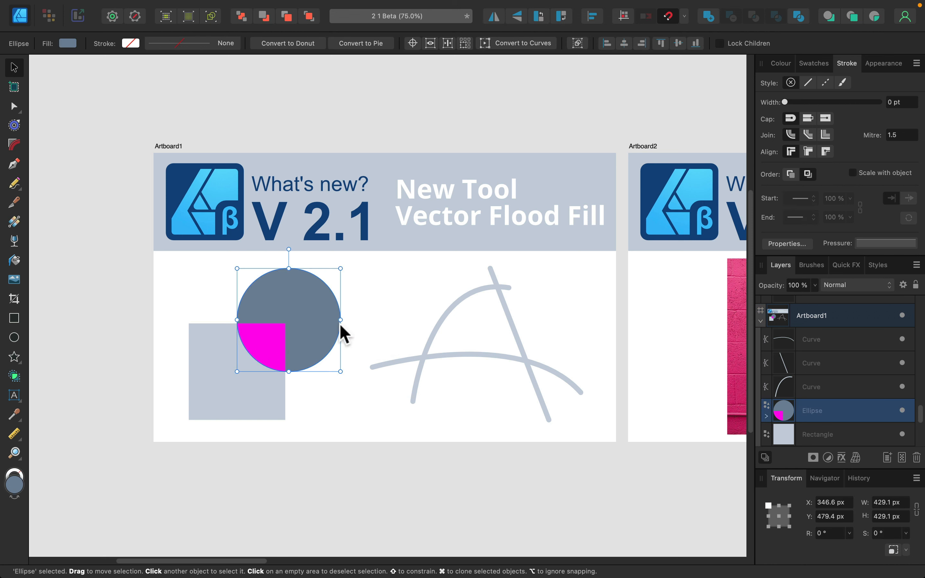
{"action": "left_click", "coordinate": [766, 416]}
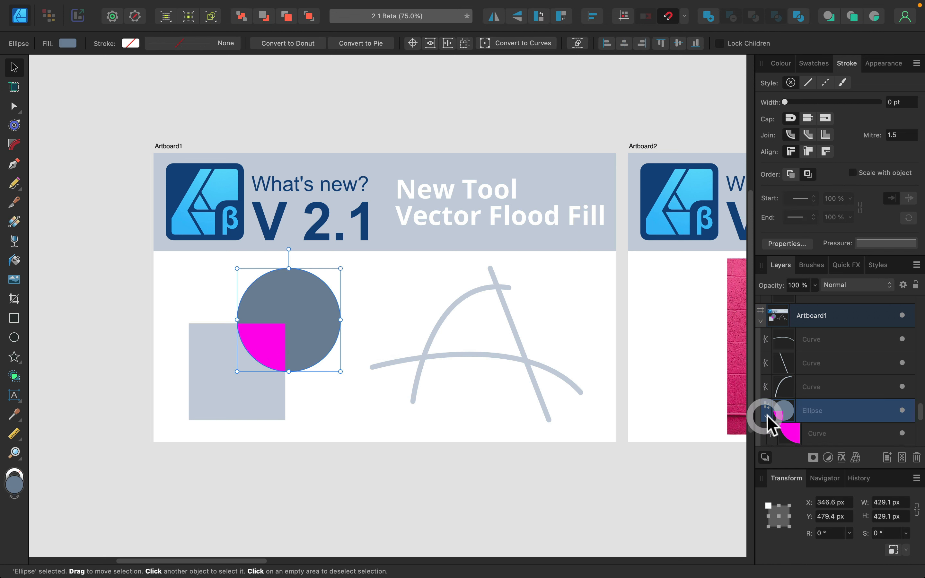
{"action": "left_click", "coordinate": [826, 434]}
{"action": "left_click_drag", "start_coordinate": [274, 354], "coordinate": [273, 323]}
{"action": "key", "text": "super+z"}
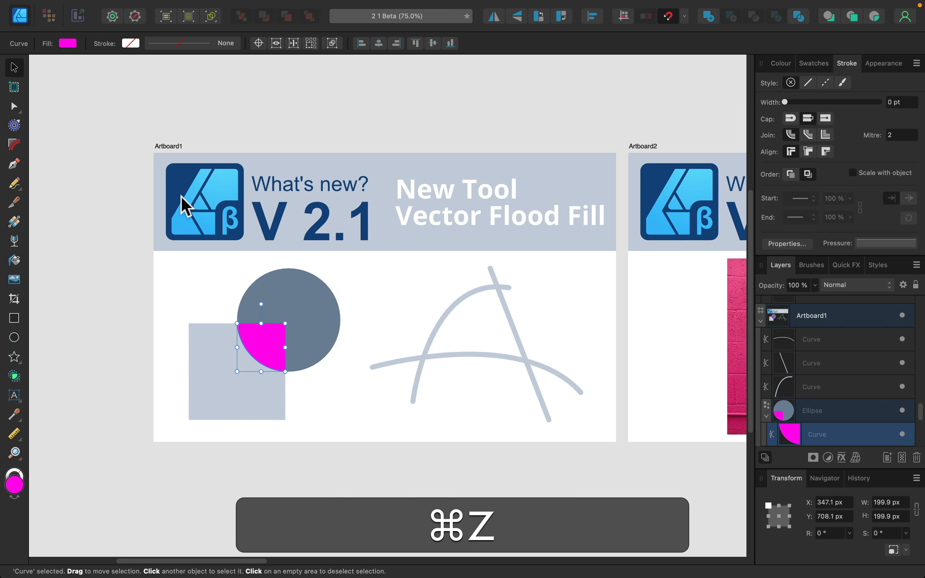
Step: Try reshaping the magenta curve by moving its upper corner node outward, undo the change and deselect
{"action": "left_click", "coordinate": [14, 107]}
{"action": "left_click_drag", "start_coordinate": [287, 326], "coordinate": [303, 306]}
{"action": "key", "text": "super+z"}
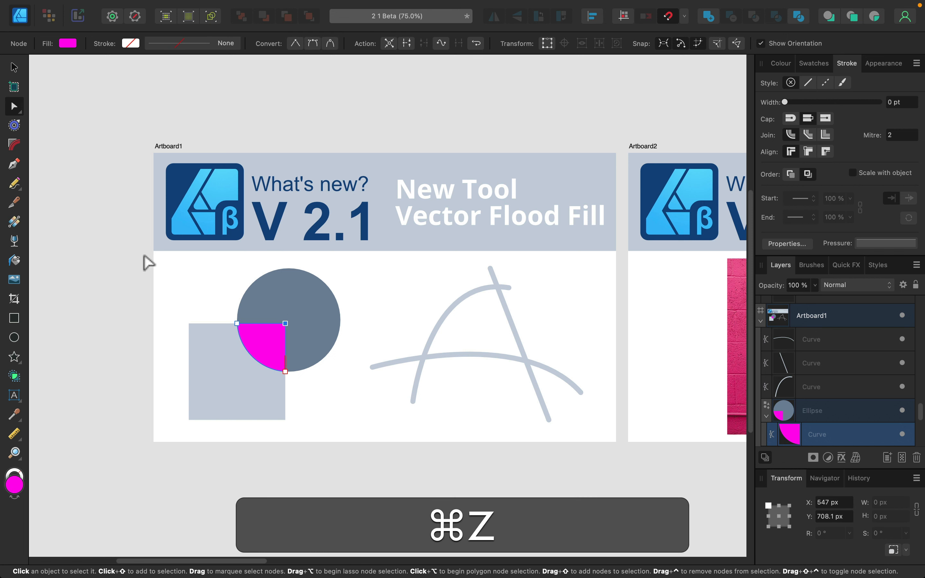
{"action": "left_click", "coordinate": [14, 68]}
{"action": "left_click", "coordinate": [402, 279]}
Step: Check individually the three separate curves that make up the A-shaped drawing
{"action": "left_click", "coordinate": [463, 301]}
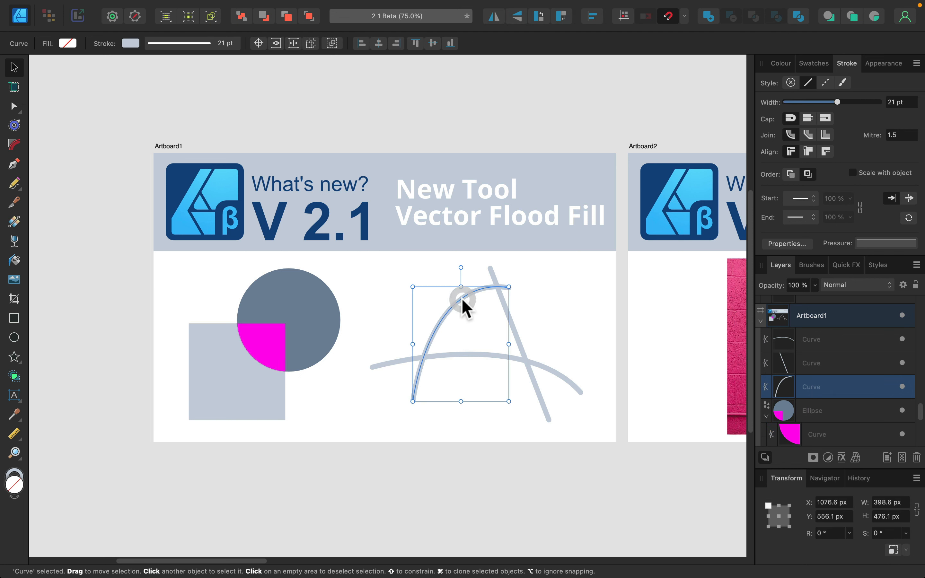
{"action": "left_click", "coordinate": [492, 268]}
{"action": "left_click", "coordinate": [557, 370]}
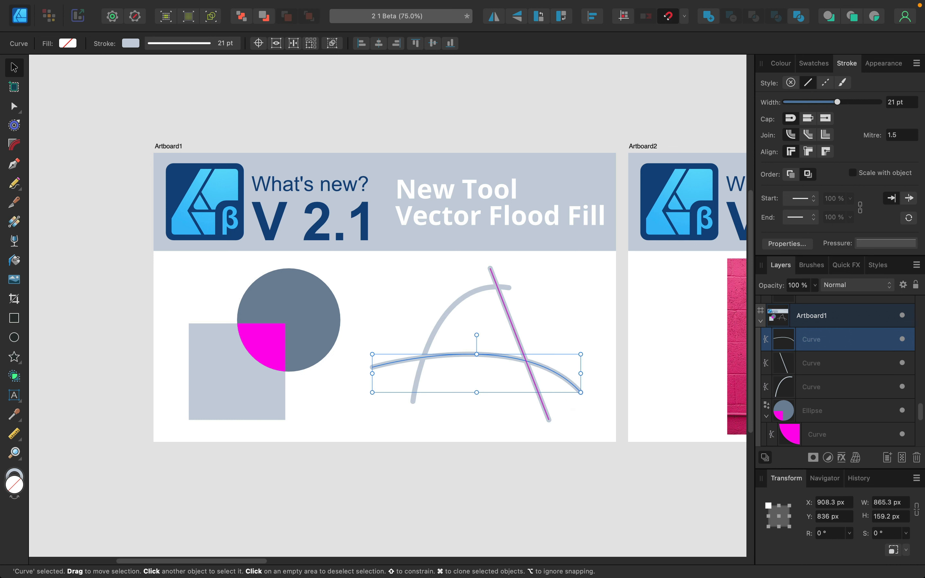
{"action": "left_click", "coordinate": [588, 308]}
{"action": "left_click_drag", "start_coordinate": [363, 254], "coordinate": [402, 297]}
{"action": "key", "text": "super+z"}
Step: Select all three curves of the A-shaped drawing and flood-fill the area they enclose with magenta
{"action": "left_click_drag", "start_coordinate": [354, 418], "coordinate": [630, 255]}
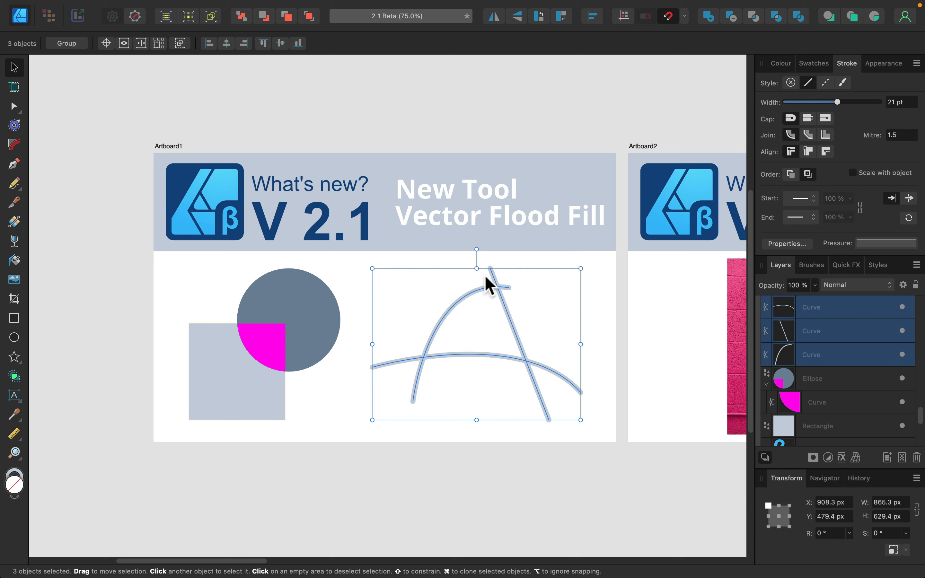
{"action": "left_click", "coordinate": [16, 260]}
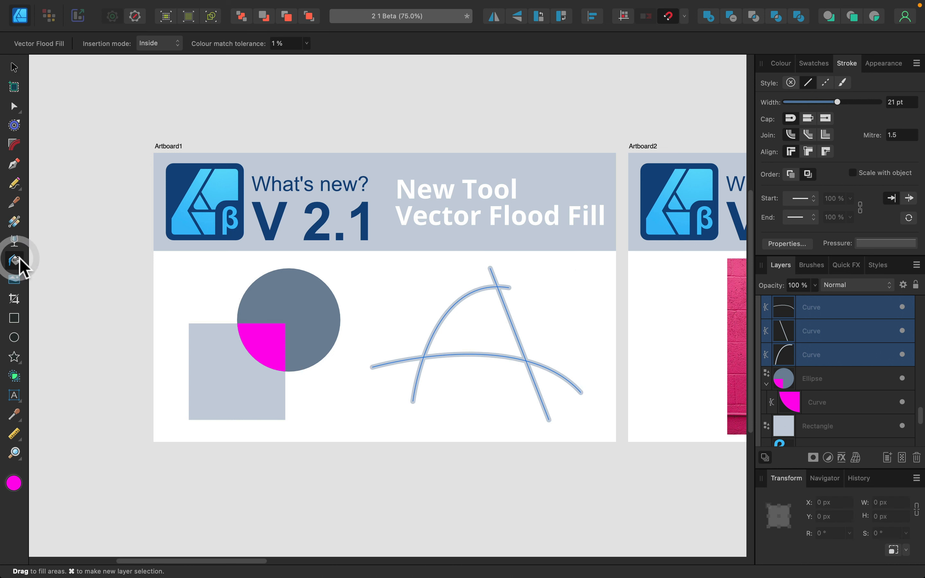
{"action": "left_click", "coordinate": [490, 309]}
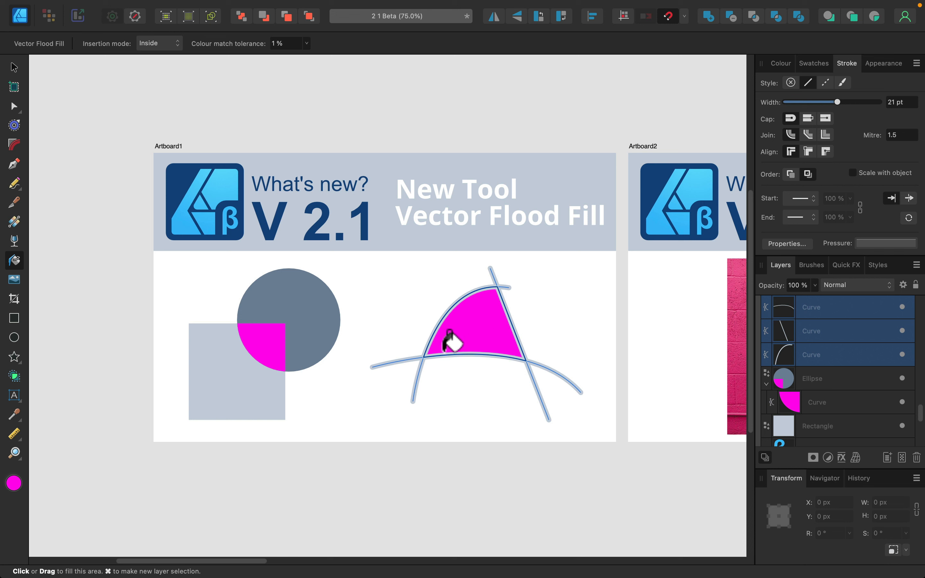
{"action": "left_click", "coordinate": [14, 67]}
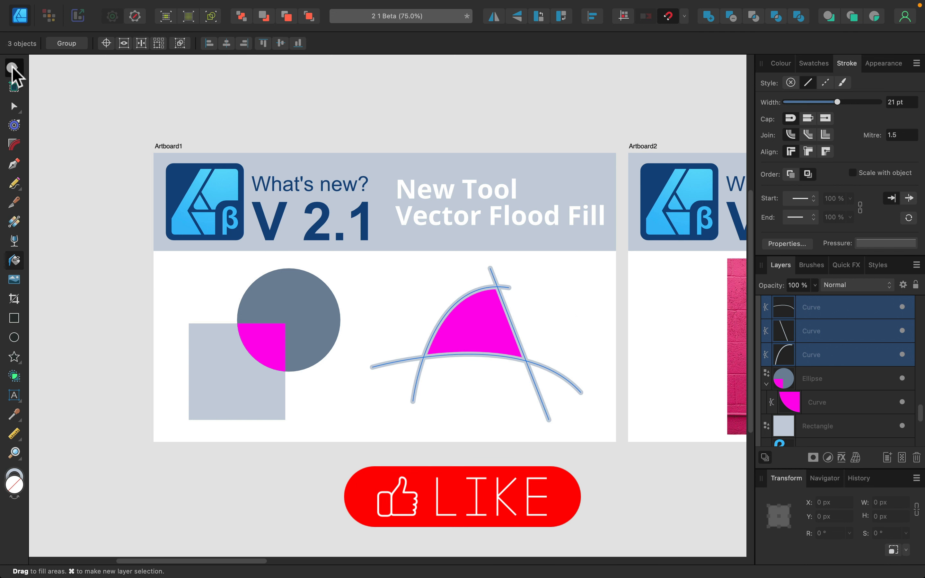
{"action": "left_click", "coordinate": [613, 303]}
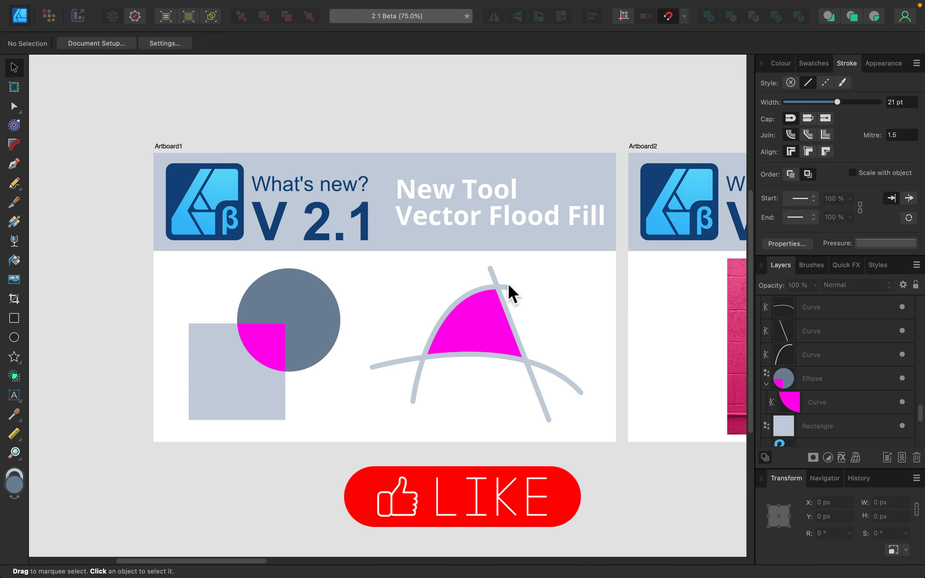
Step: Check the boundary curves, try moving the magenta fill shape away from them, and undo the move
{"action": "left_click", "coordinate": [489, 271]}
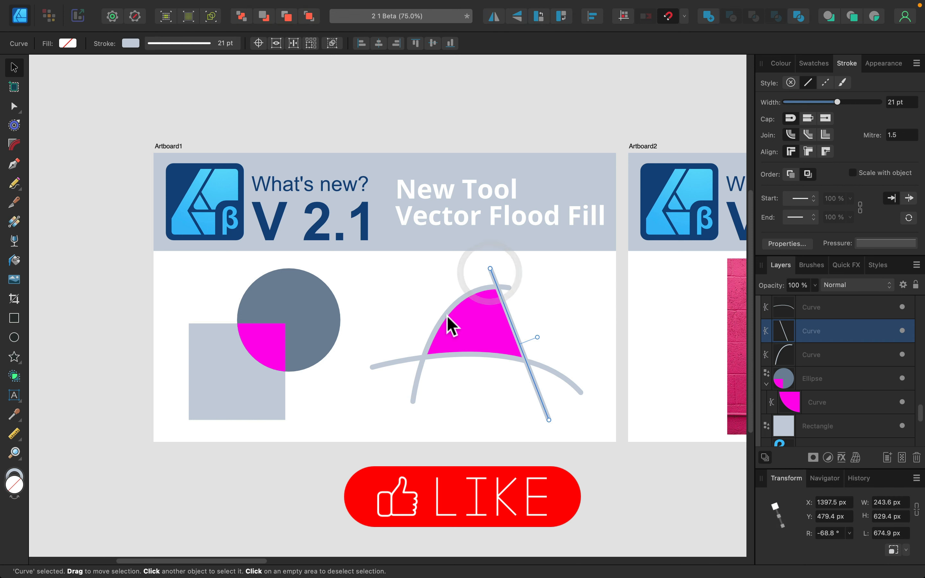
{"action": "left_click", "coordinate": [445, 313]}
{"action": "left_click", "coordinate": [395, 361]}
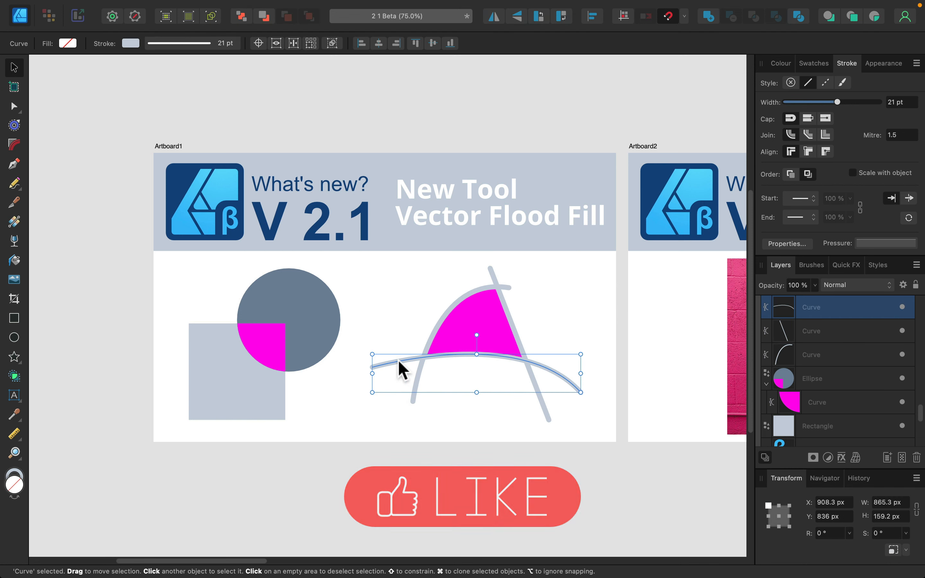
{"action": "left_click", "coordinate": [499, 322]}
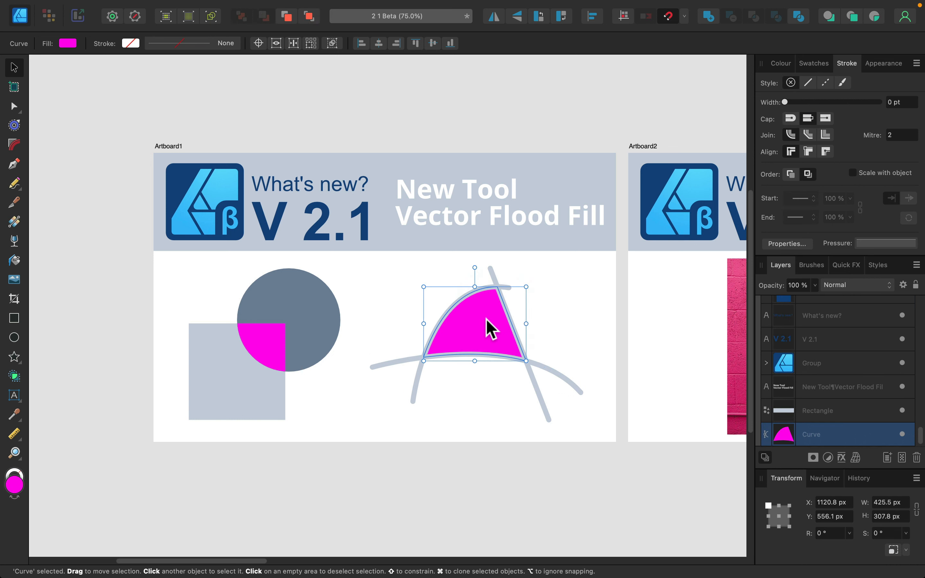
{"action": "left_click_drag", "start_coordinate": [489, 326], "coordinate": [462, 277]}
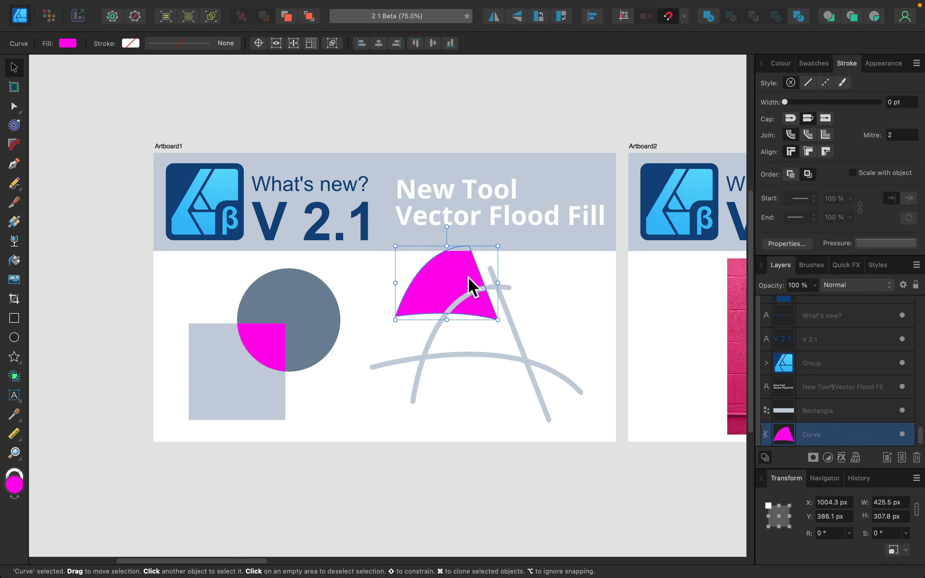
{"action": "key", "text": "super+z"}
{"action": "left_click", "coordinate": [568, 287]}
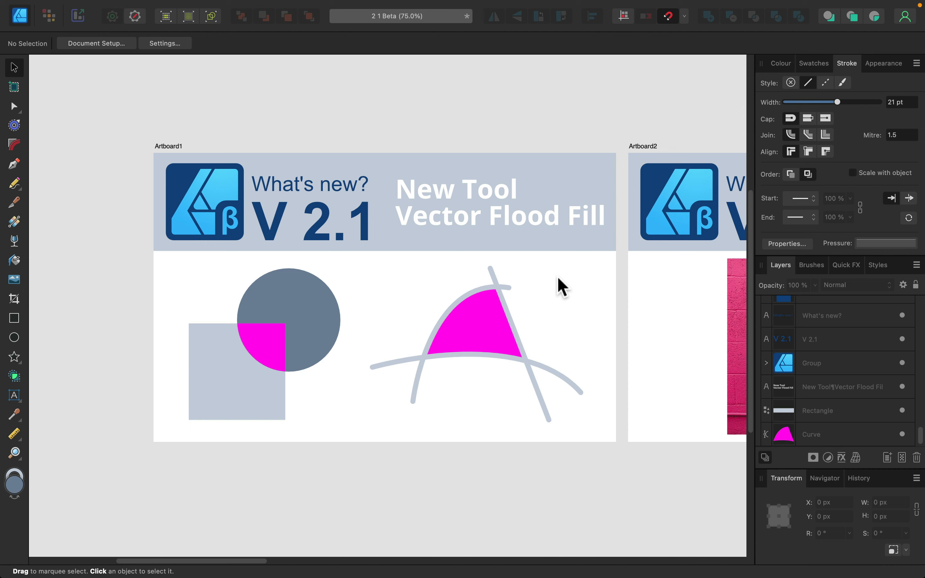
Step: Try an Arc - Vertical vector warp on the photo on Artboard2, and undo it
{"action": "key", "text": "space"}
{"action": "left_click_drag", "start_coordinate": [621, 309], "coordinate": [508, 314]}
{"action": "key", "text": "space"}
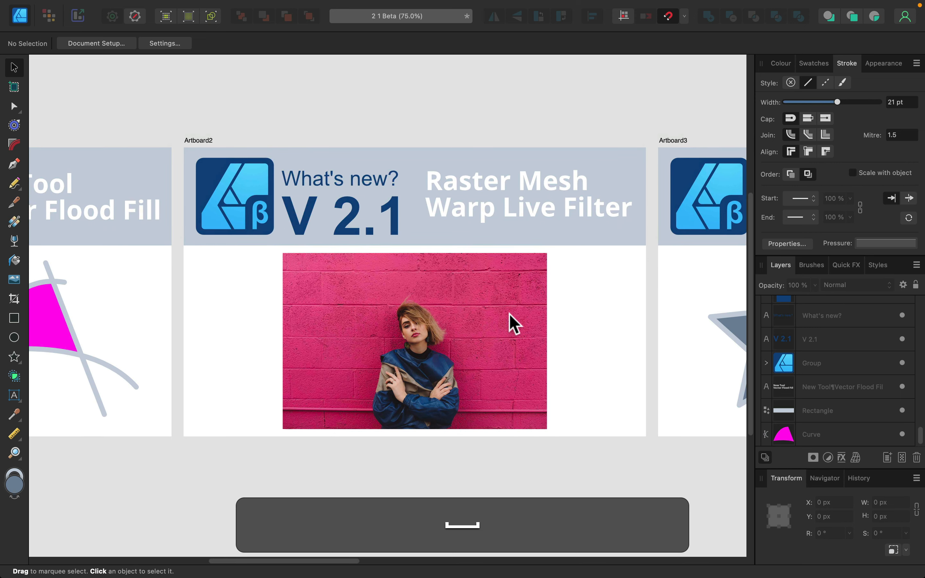
{"action": "key", "text": "super+equal"}
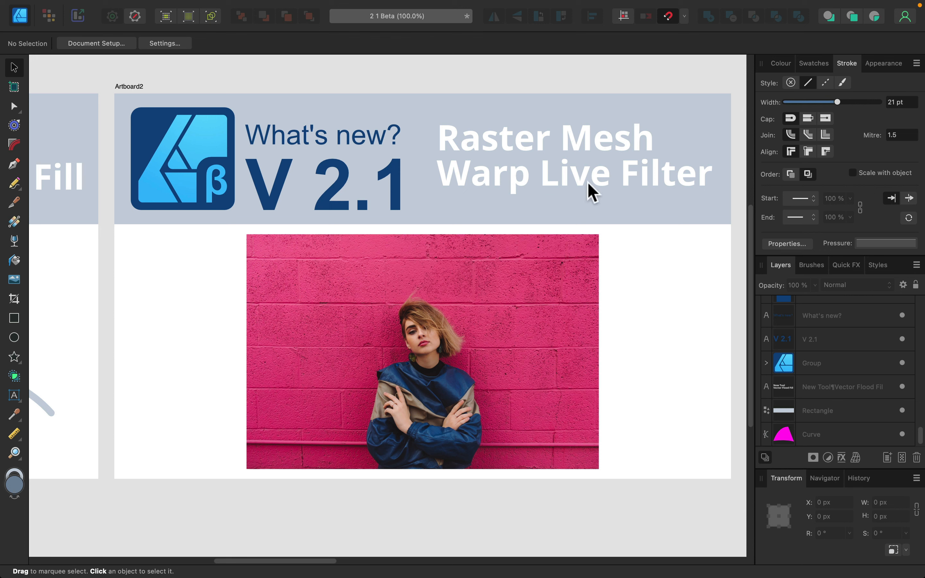
{"action": "left_click", "coordinate": [497, 409]}
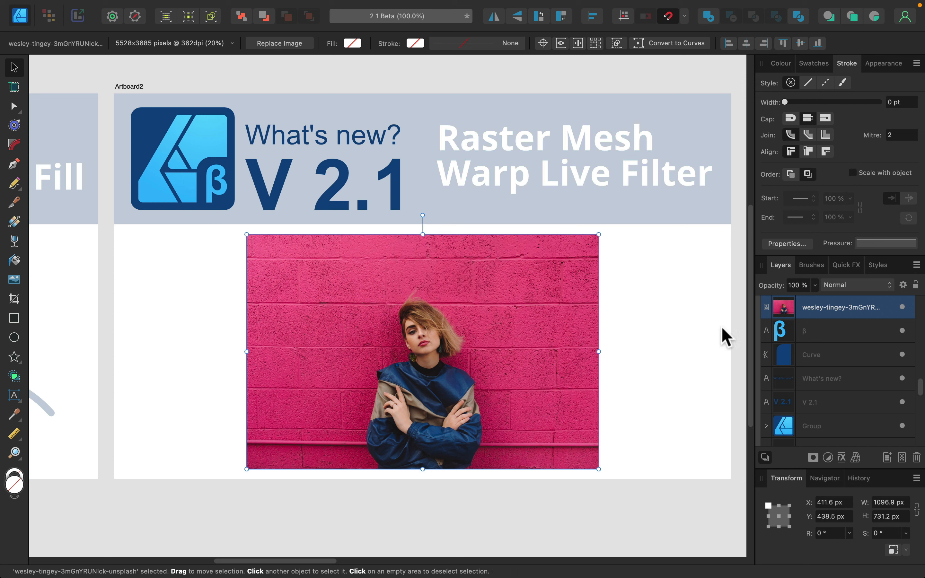
{"action": "left_click", "coordinate": [855, 457]}
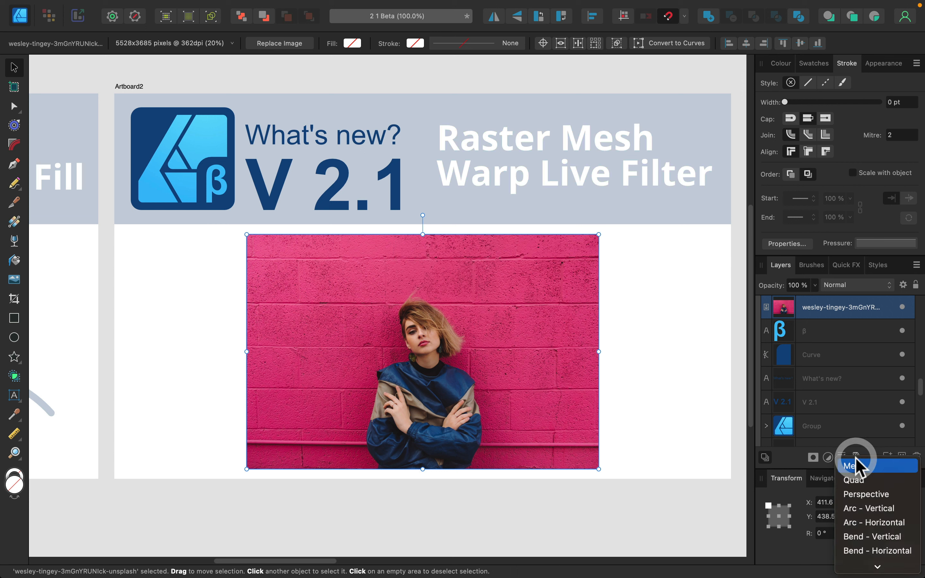
{"action": "left_click", "coordinate": [874, 509]}
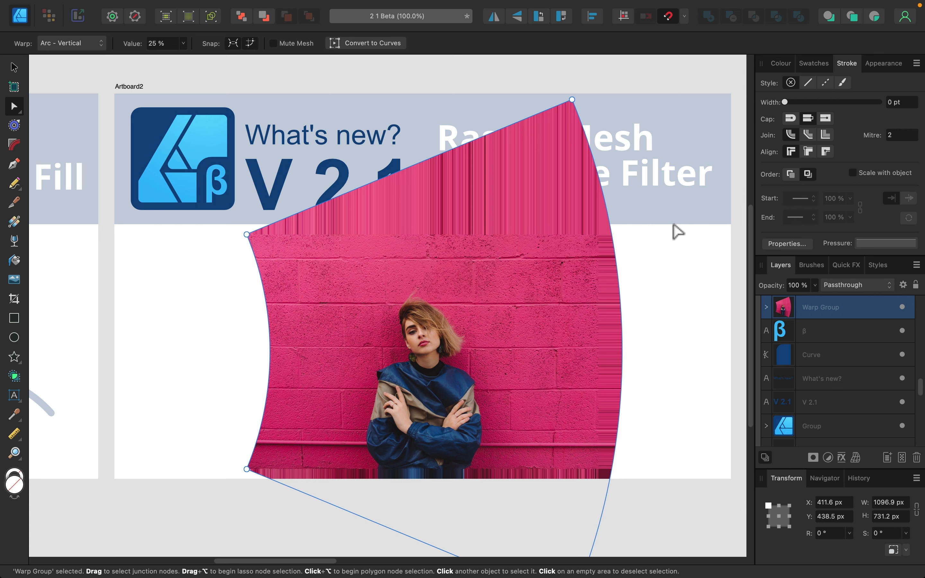
{"action": "key", "text": "super+z"}
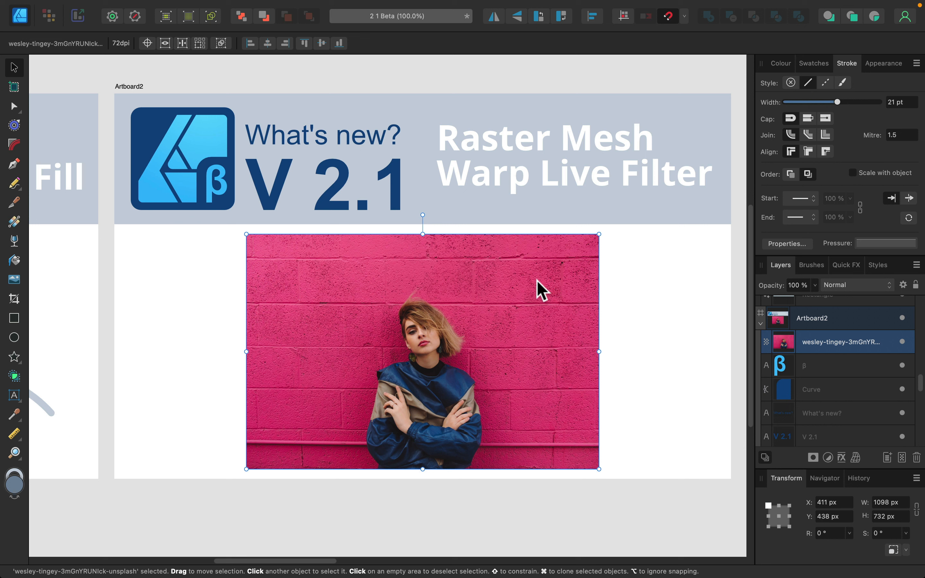
Step: Switch to the Pixel Persona and add a Mesh Warp live filter to the photo layer
{"action": "left_click", "coordinate": [49, 16]}
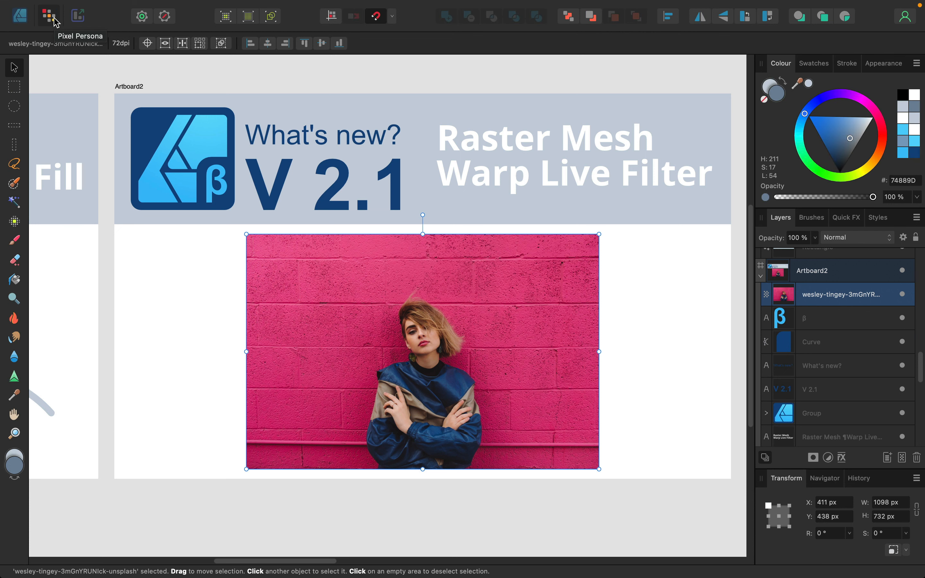
{"action": "mouse_move", "coordinate": [169, 5]}
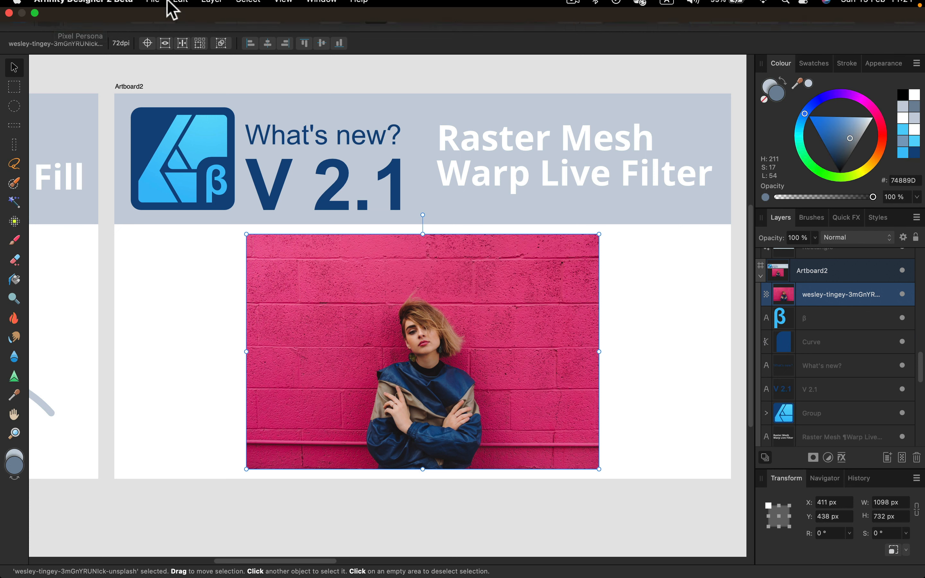
{"action": "left_click", "coordinate": [212, 7]}
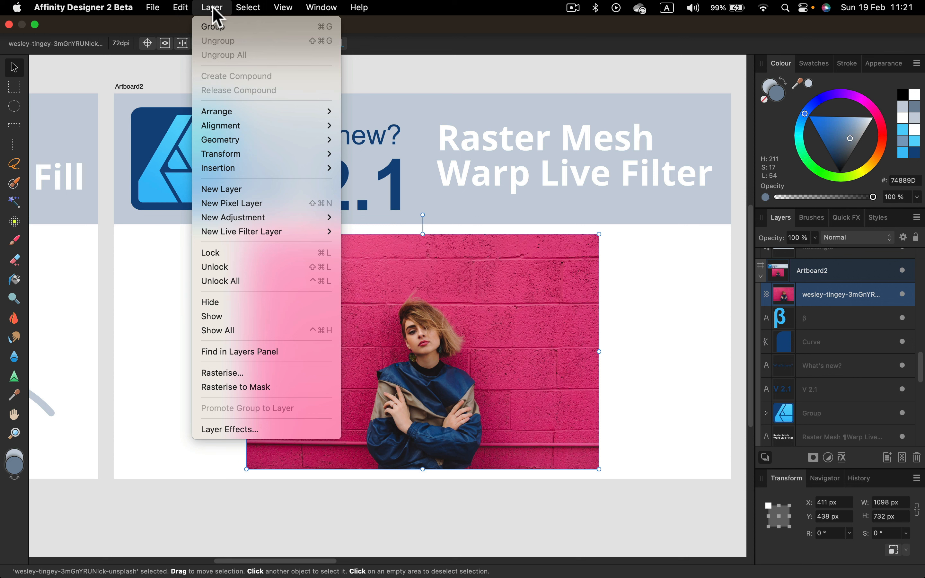
{"action": "mouse_move", "coordinate": [228, 232]}
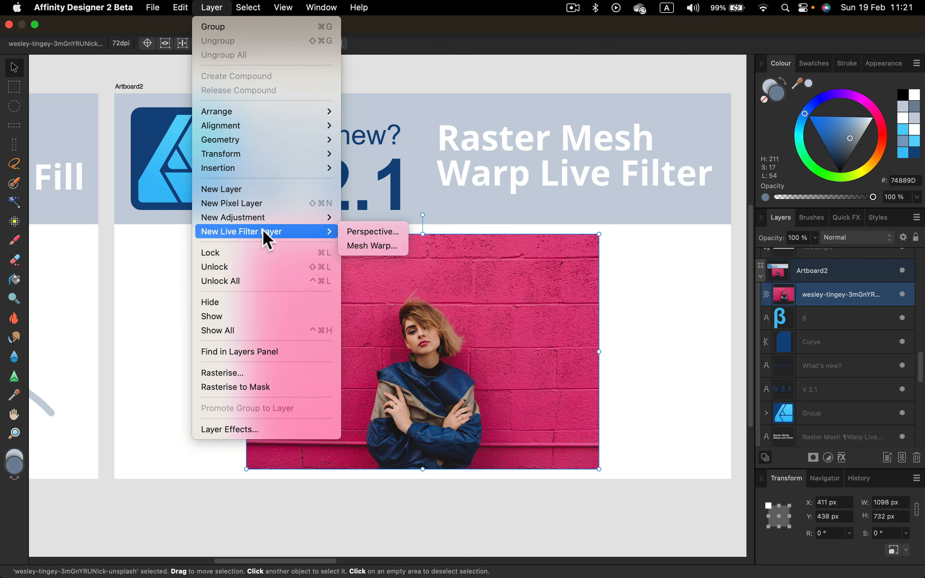
{"action": "left_click", "coordinate": [367, 246]}
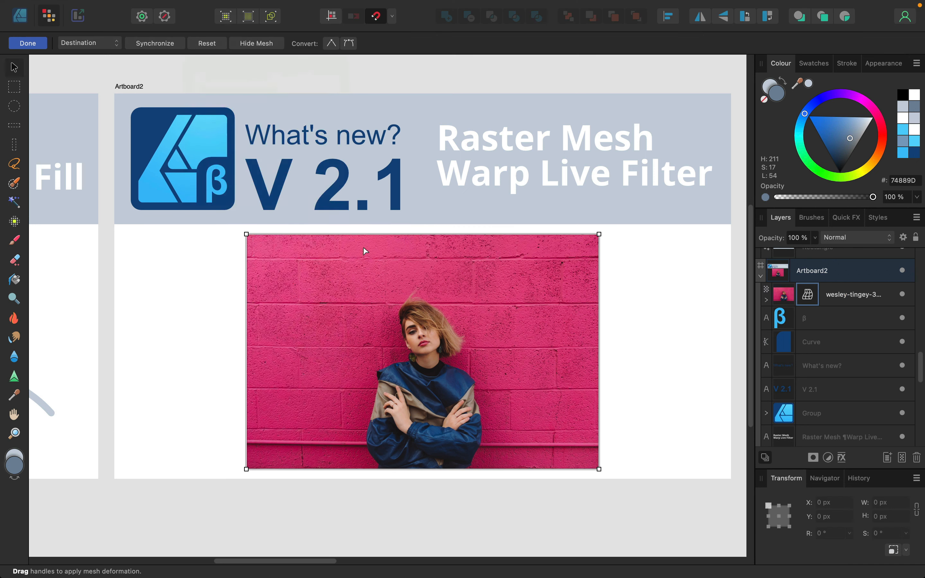
Step: Distort the photo by adding two mesh nodes and moving one up and right, the other down and left, then return to the Designer Persona
{"action": "left_click", "coordinate": [499, 326]}
{"action": "left_click_drag", "start_coordinate": [499, 328], "coordinate": [510, 305]}
{"action": "left_click", "coordinate": [365, 367]}
{"action": "left_click_drag", "start_coordinate": [366, 367], "coordinate": [318, 392]}
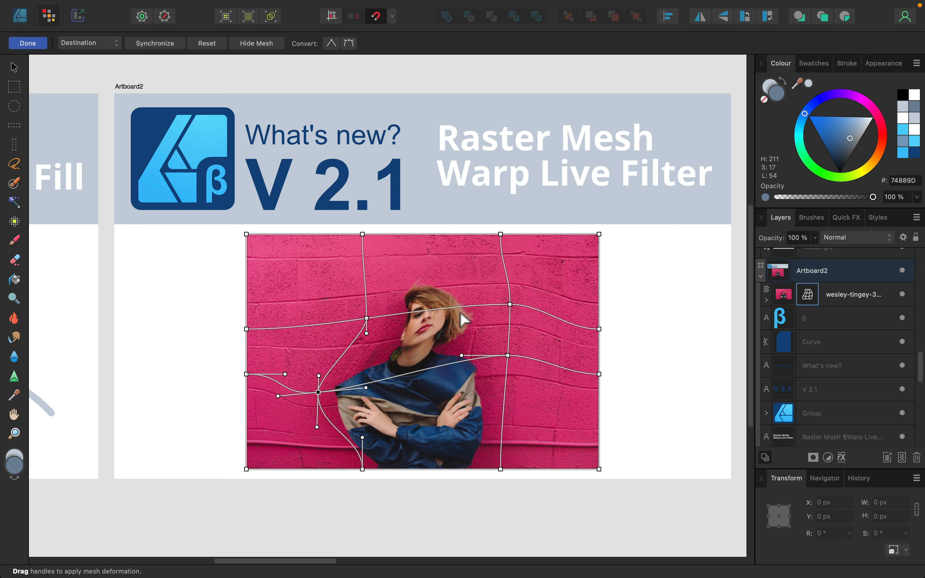
{"action": "left_click", "coordinate": [26, 42]}
{"action": "left_click", "coordinate": [21, 16]}
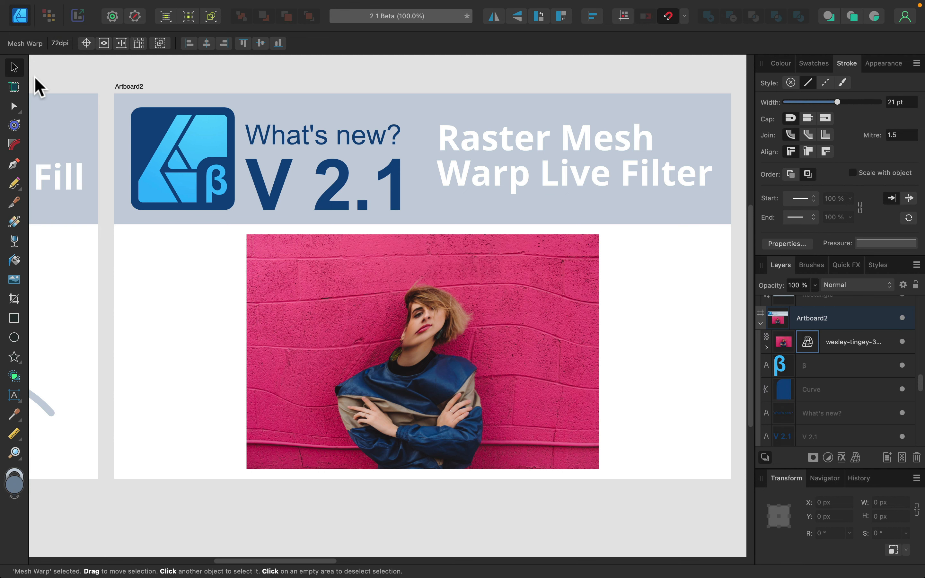
{"action": "left_click", "coordinate": [662, 302]}
Step: Duplicate the Star layer of Artboard3 directly within the layer stack, placing the copy just below the original
{"action": "key", "text": "space"}
{"action": "left_click_drag", "start_coordinate": [650, 264], "coordinate": [242, 263]}
{"action": "left_click_drag", "start_coordinate": [567, 277], "coordinate": [344, 289]}
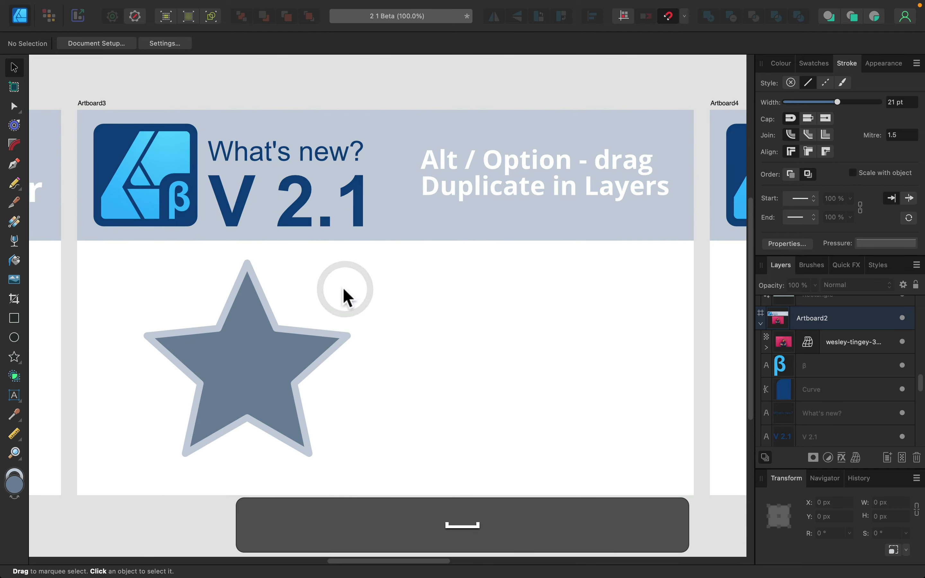
{"action": "left_click", "coordinate": [270, 353]}
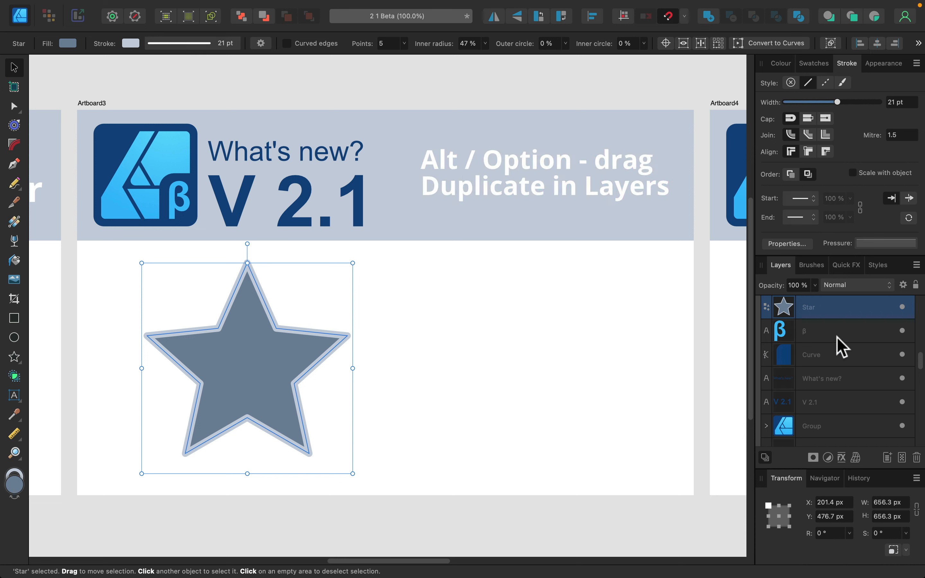
{"action": "key", "text": "alt"}
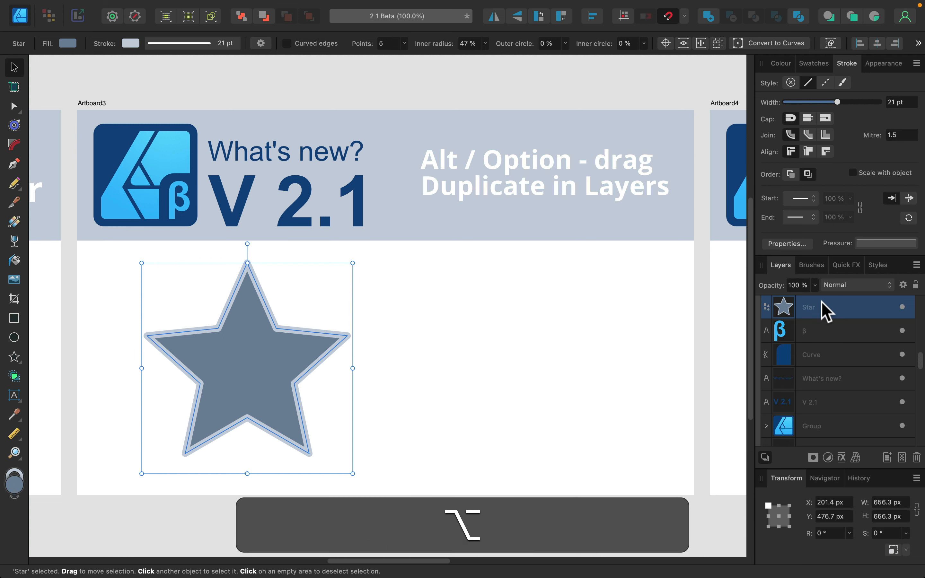
{"action": "left_click_drag", "start_coordinate": [829, 308], "coordinate": [826, 331]}
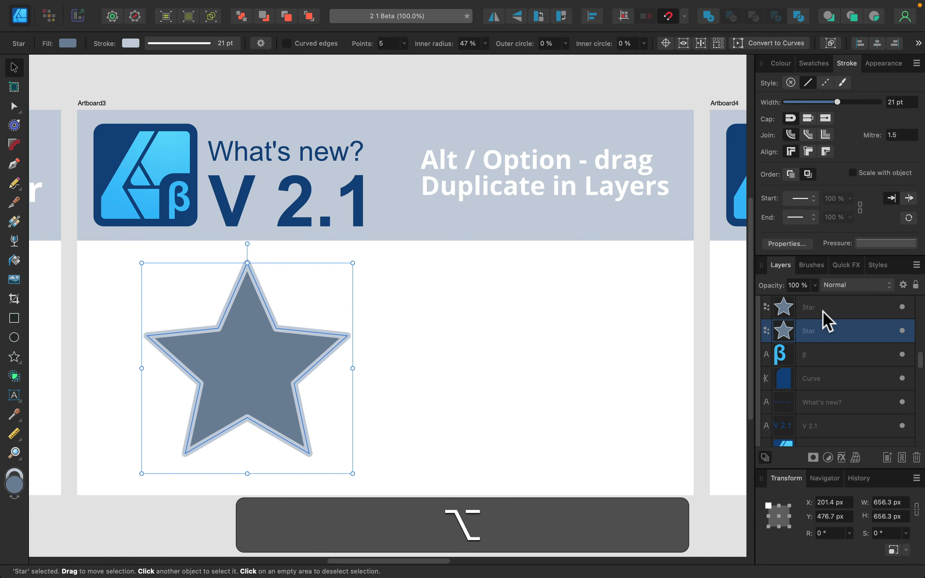
{"action": "left_click", "coordinate": [605, 334]}
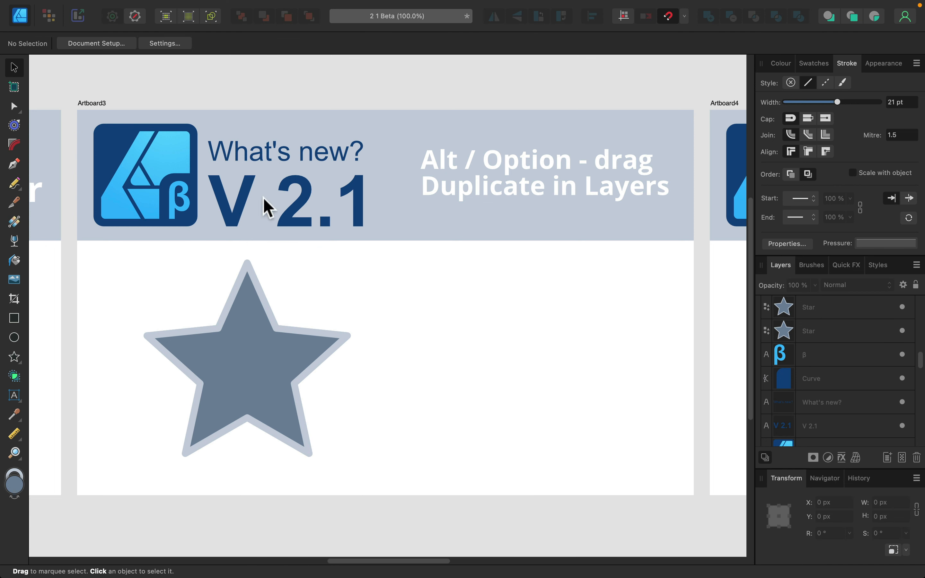
Step: Bring Artboard4 with the Vector Warp Nodes Snapping heading and the ribbon shape into view
{"action": "key", "text": "space"}
{"action": "left_click_drag", "start_coordinate": [630, 262], "coordinate": [277, 288]}
{"action": "mouse_move", "coordinate": [677, 289]}
{"action": "left_mouse_down"}
{"action": "mouse_move", "coordinate": [469, 286]}
{"action": "mouse_move", "coordinate": [628, 304]}
{"action": "mouse_move", "coordinate": [607, 301]}
{"action": "mouse_move", "coordinate": [611, 285]}
{"action": "left_mouse_up"}
{"action": "key", "text": "space"}
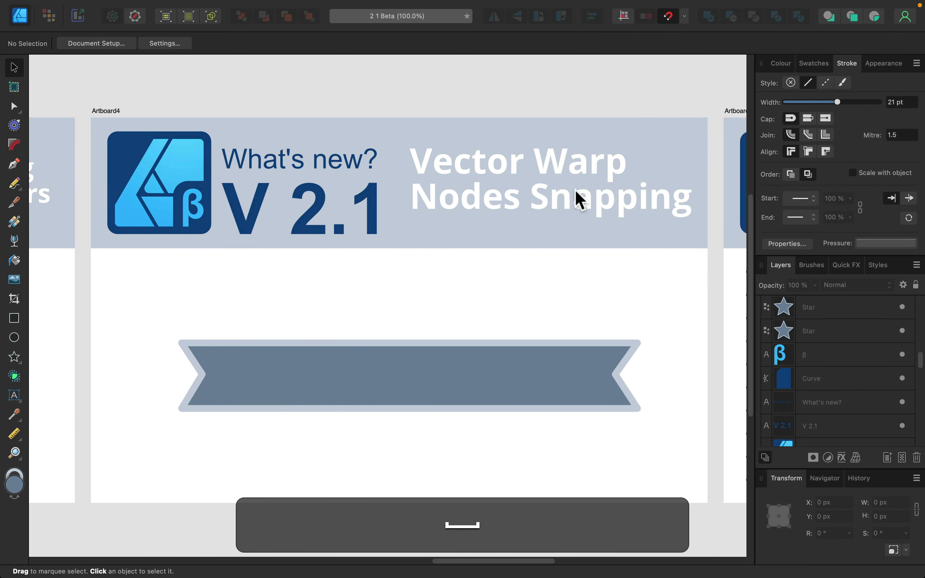